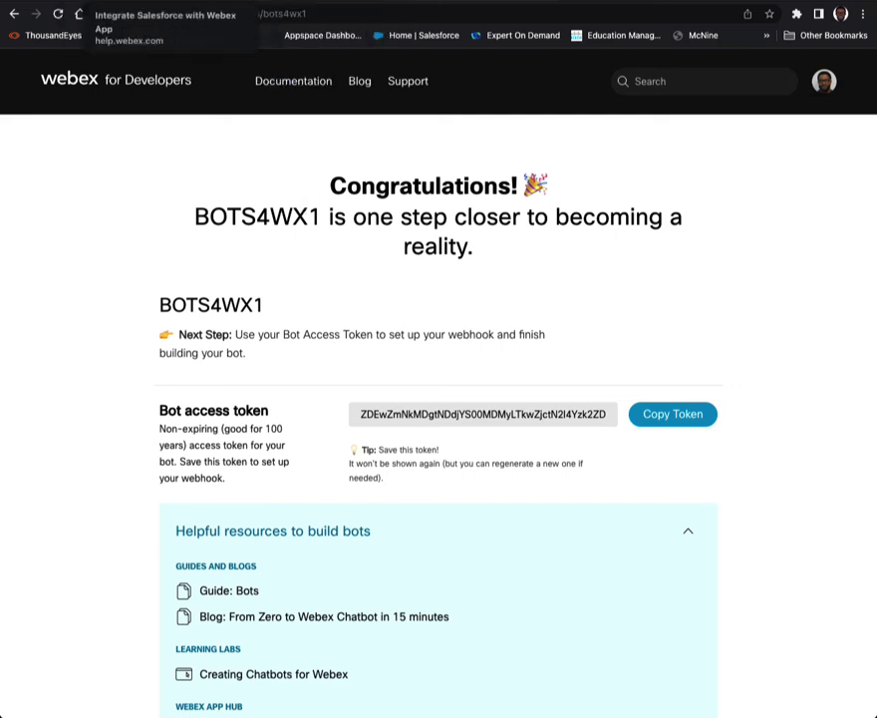
Switch to the Help Center article on Salesforce Webex space notifications
click(109, 6)
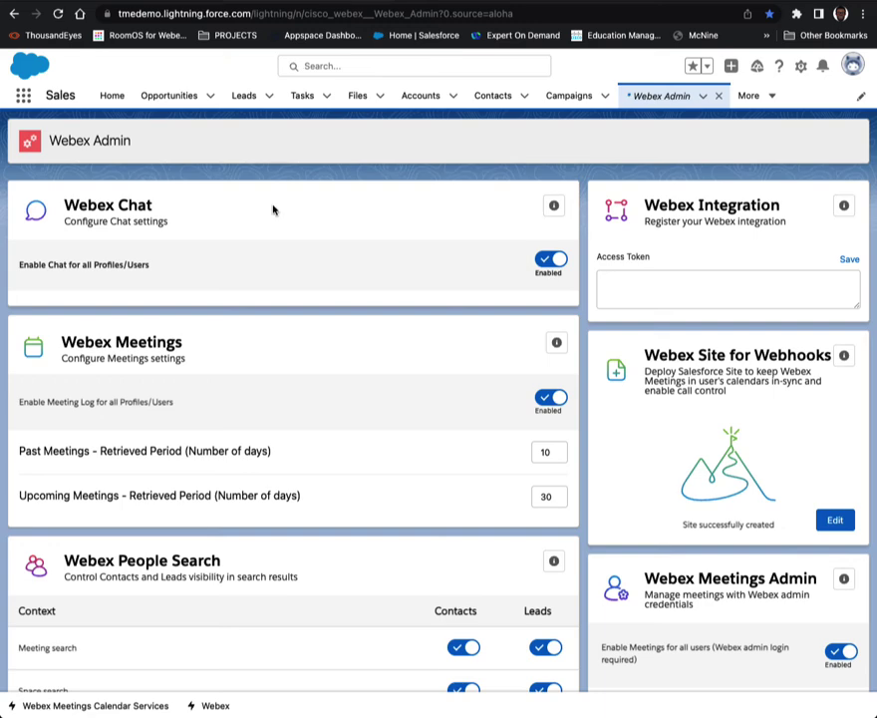
Scroll the Webex Admin page down to the Webex Space Notifications card and its bot token field
scroll(274, 268, down, 10)
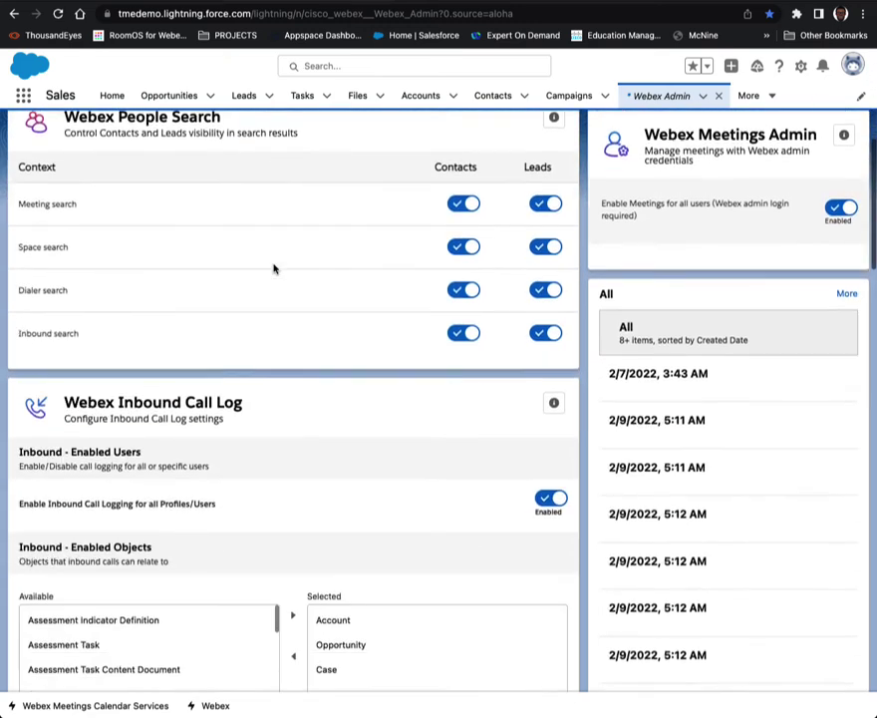
scroll(274, 268, down, 5)
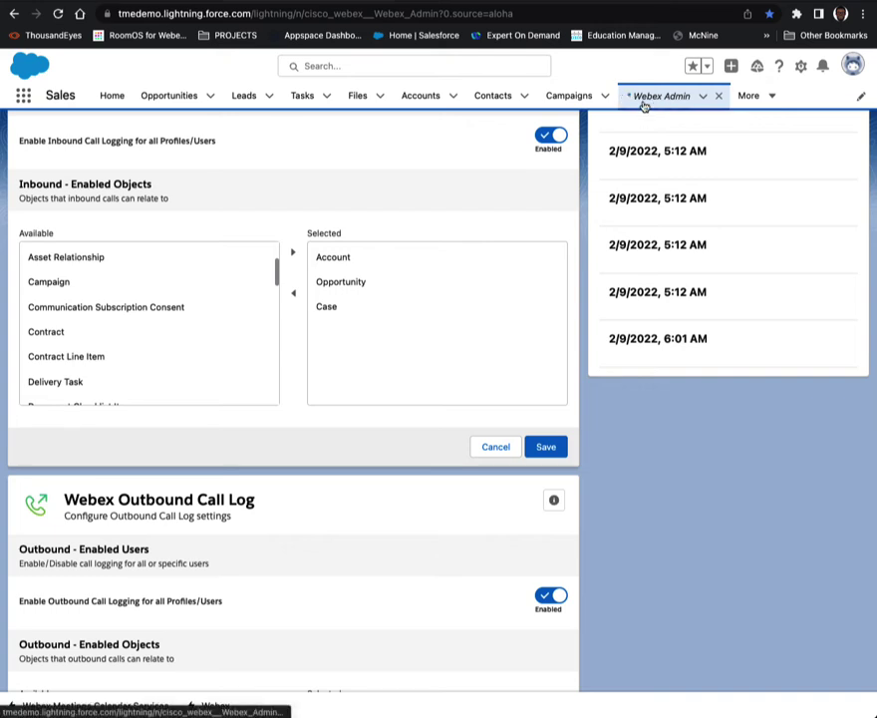
scroll(644, 107, down, 5)
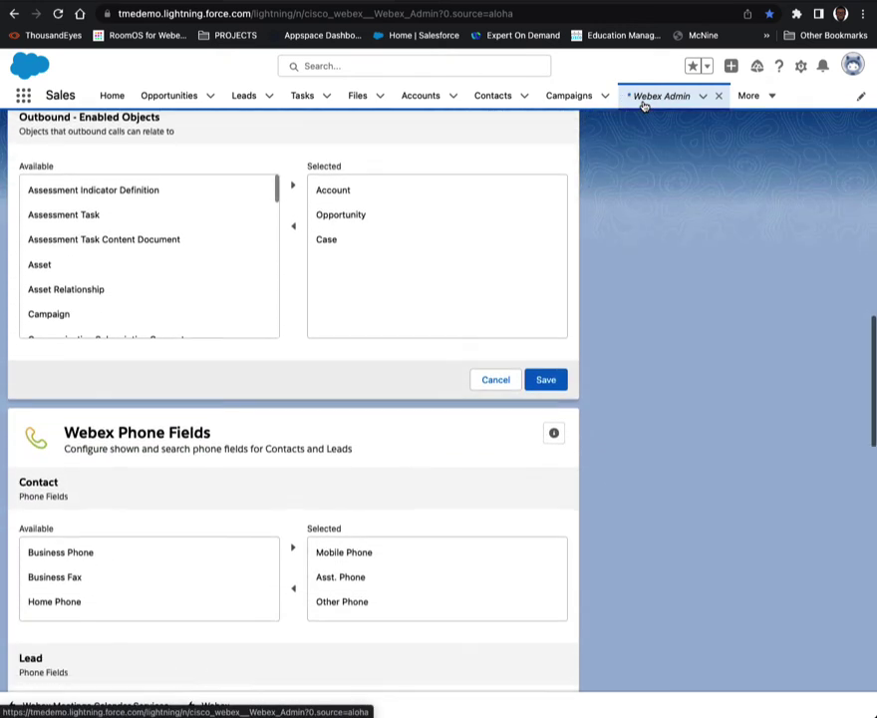
scroll(644, 106, down, 6)
scroll(644, 106, down, 3)
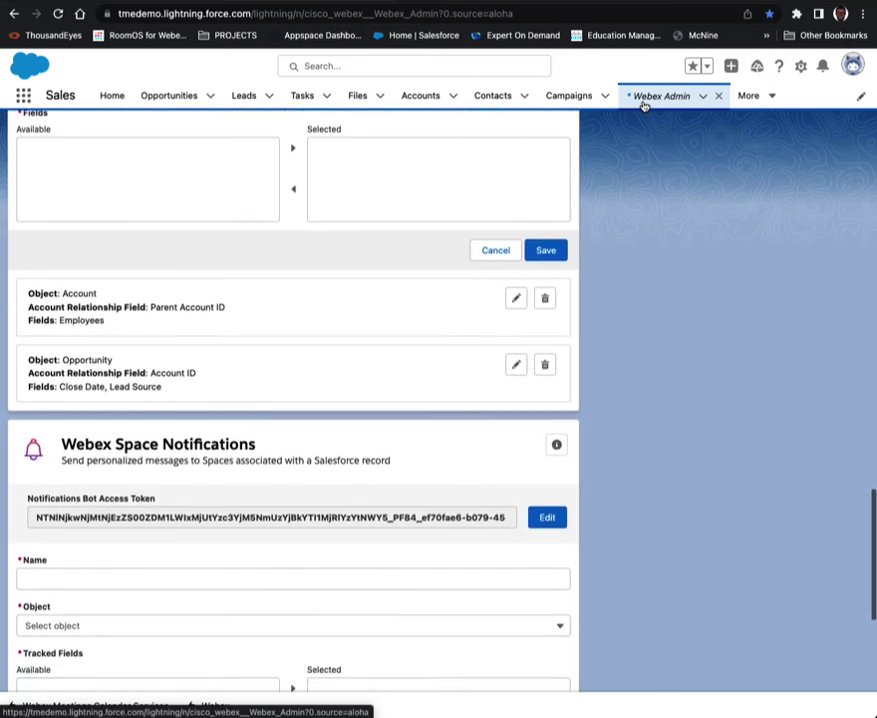
scroll(644, 107, down, 1)
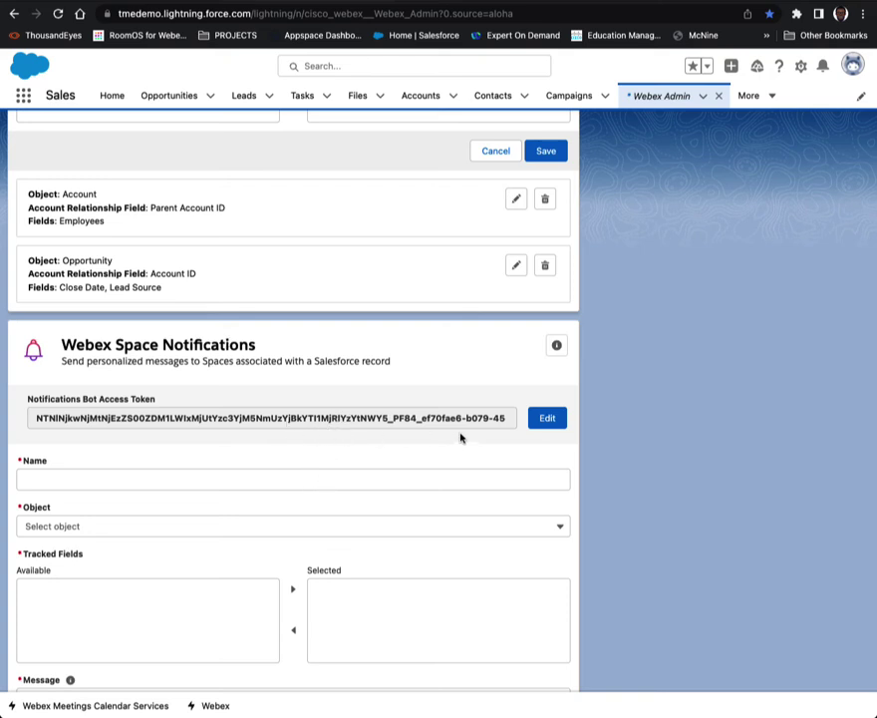
Replace the old Notifications Bot Access Token with the BOTS4WX1 bot's copied token
click(545, 423)
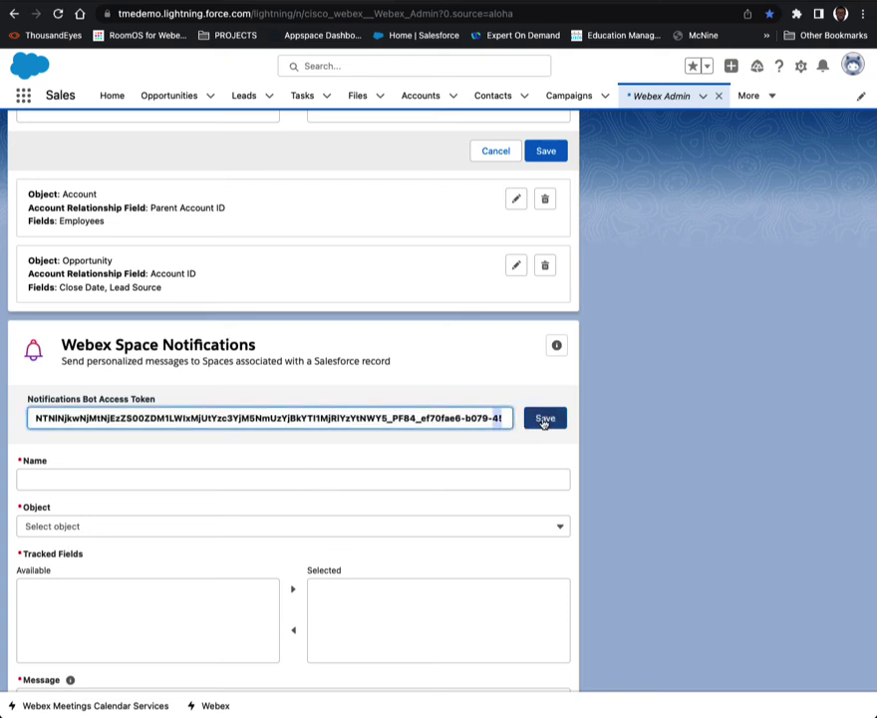
triple_click(448, 426)
key(BackSpace)
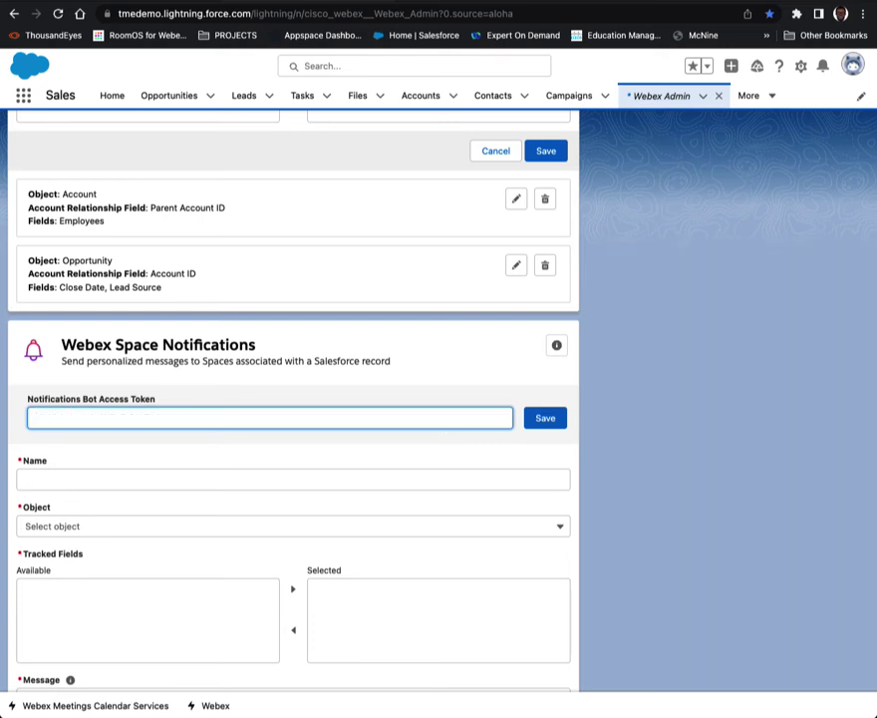
key(ctrl+Tab)
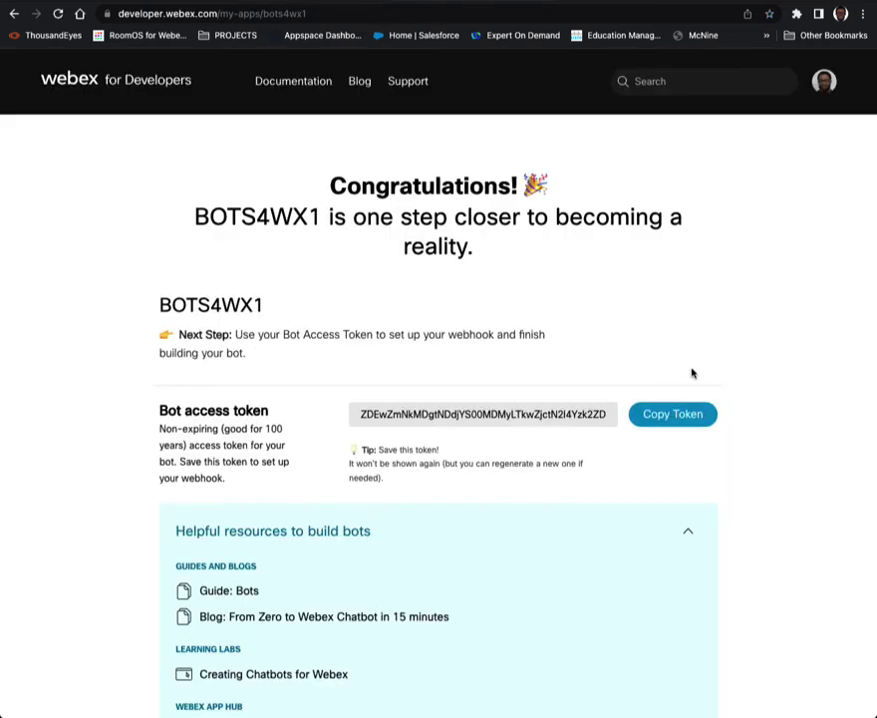
click(687, 422)
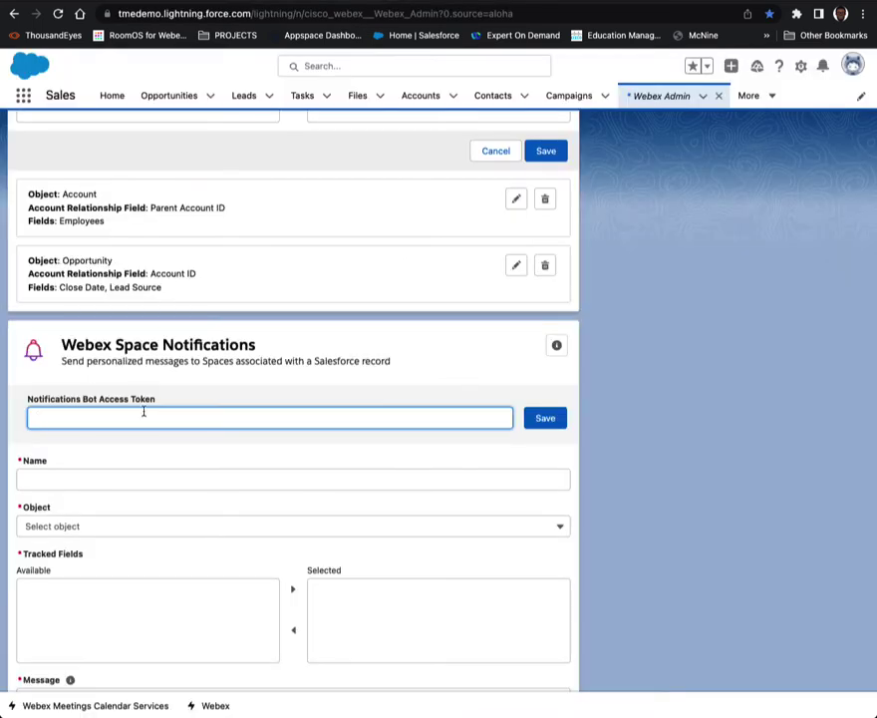
key(ctrl+v)
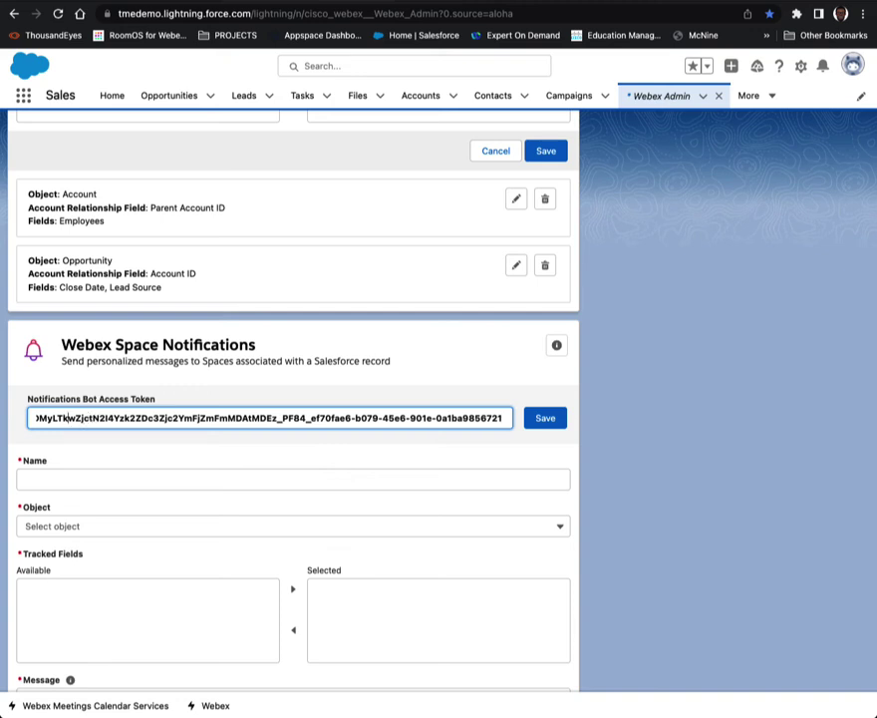
key(Home)
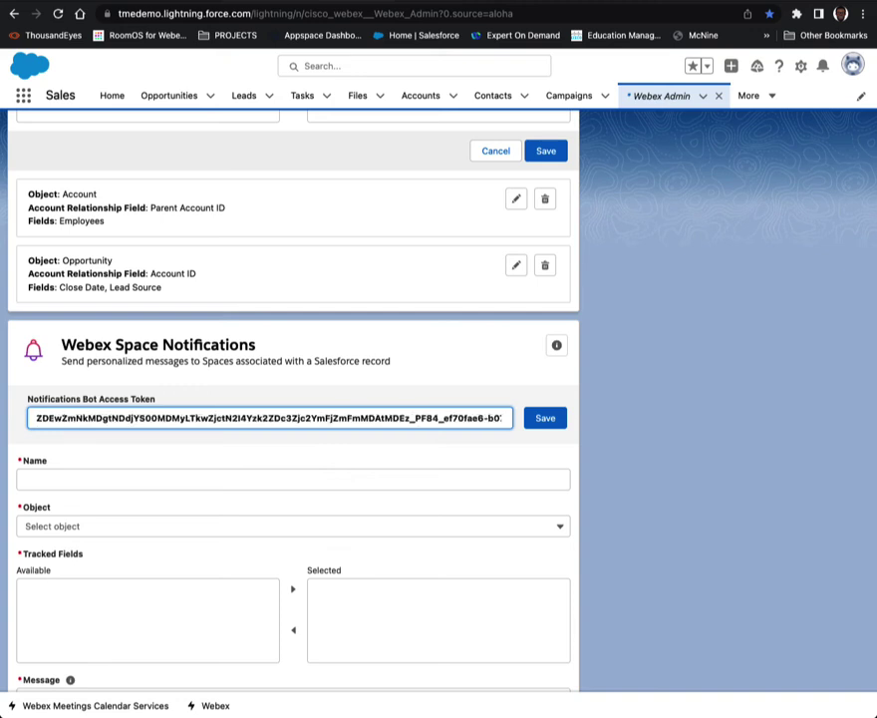
Copy the bot name BOTS4WX1 from the Webex bot page to use as the notification name
click(49, 477)
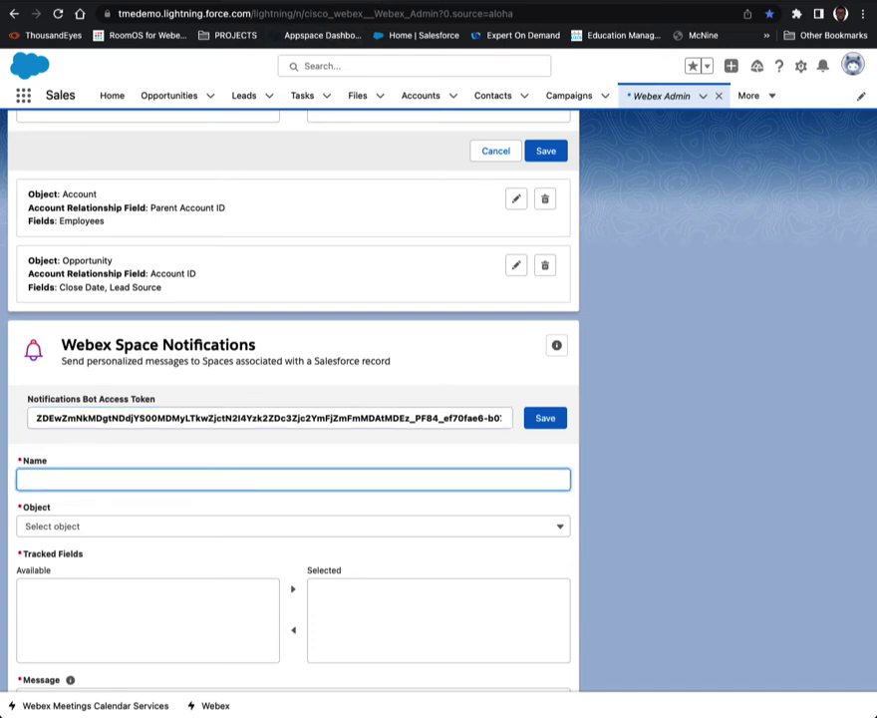
key(ctrl+Tab)
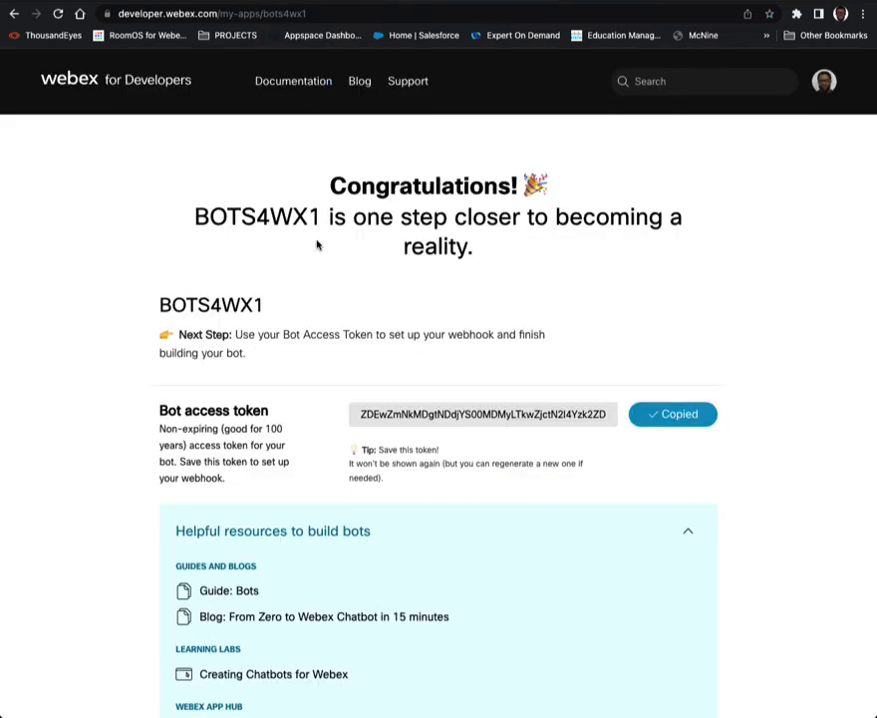
double_click(225, 305)
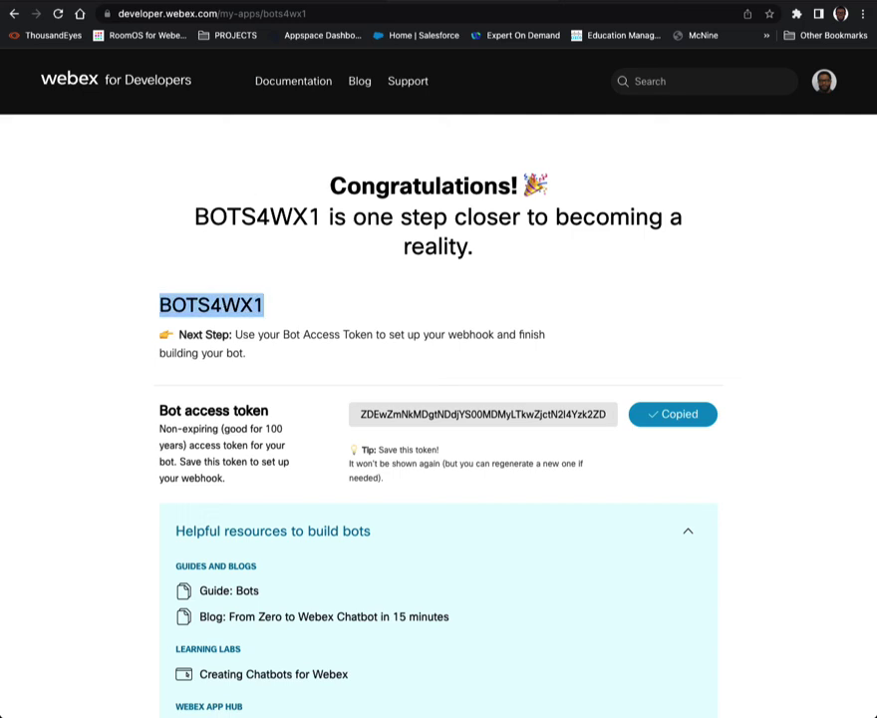
key(ctrl+shift+Tab)
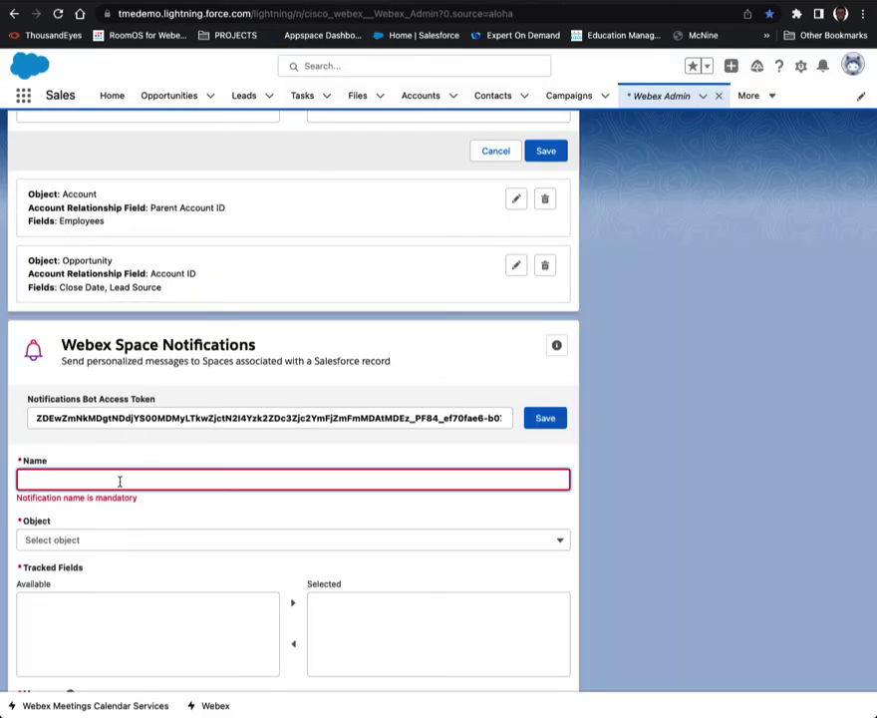
key(ctrl+v)
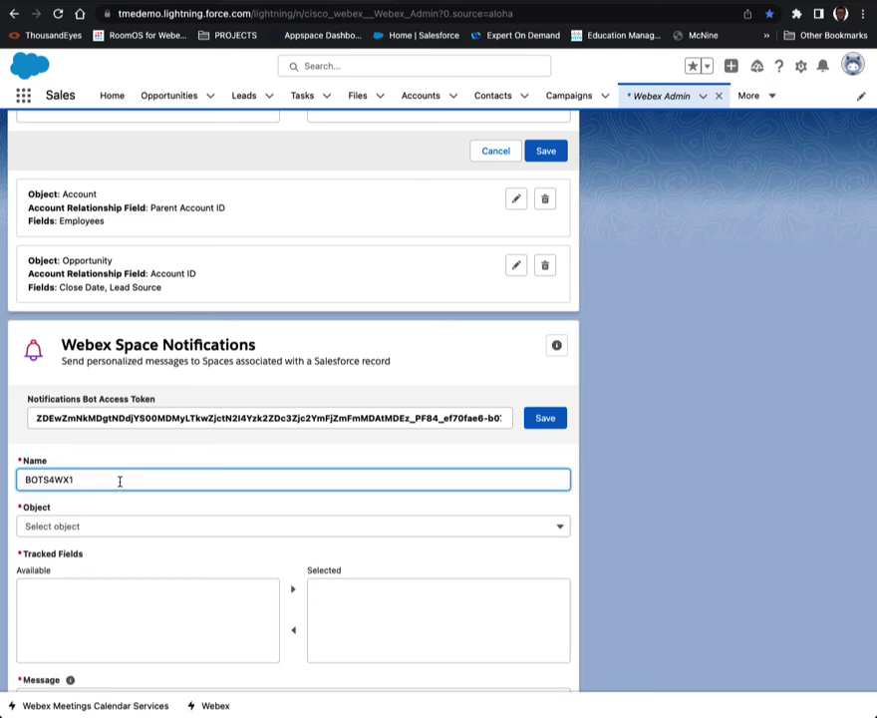
click(66, 527)
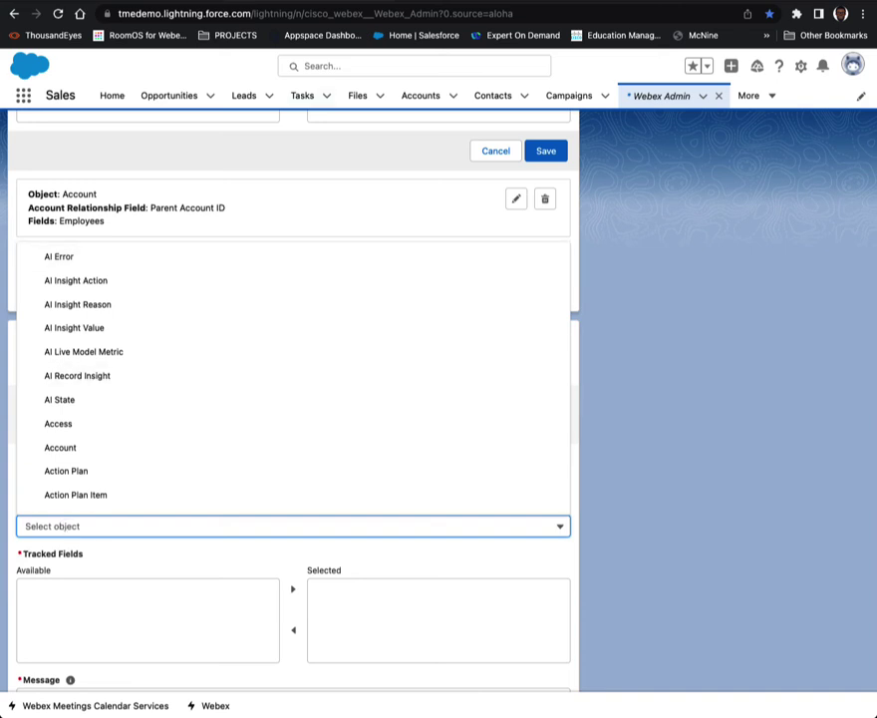
click(150, 3)
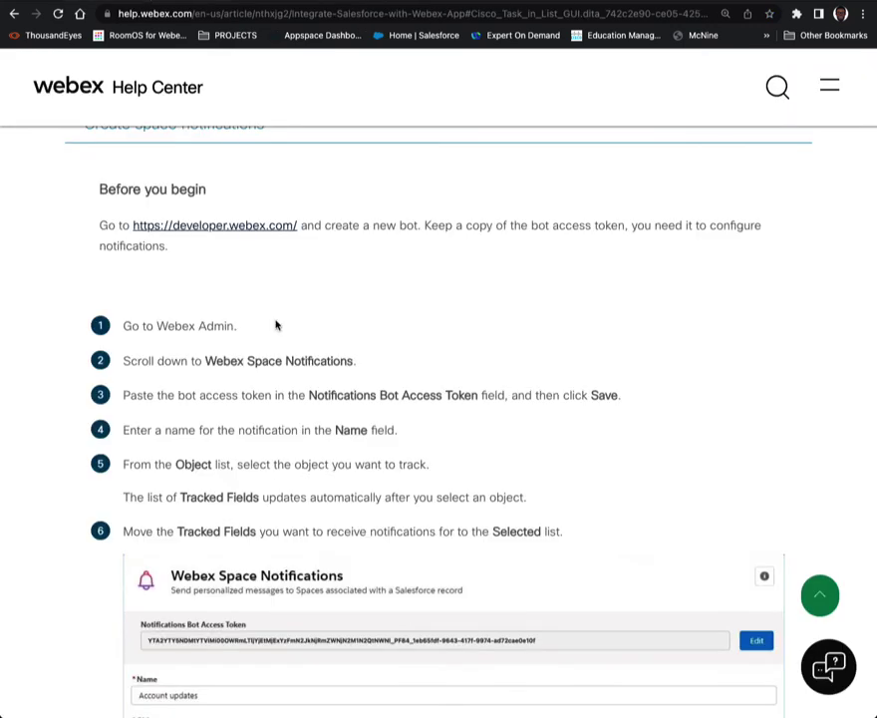
scroll(276, 325, down, 15)
scroll(276, 319, up, 5)
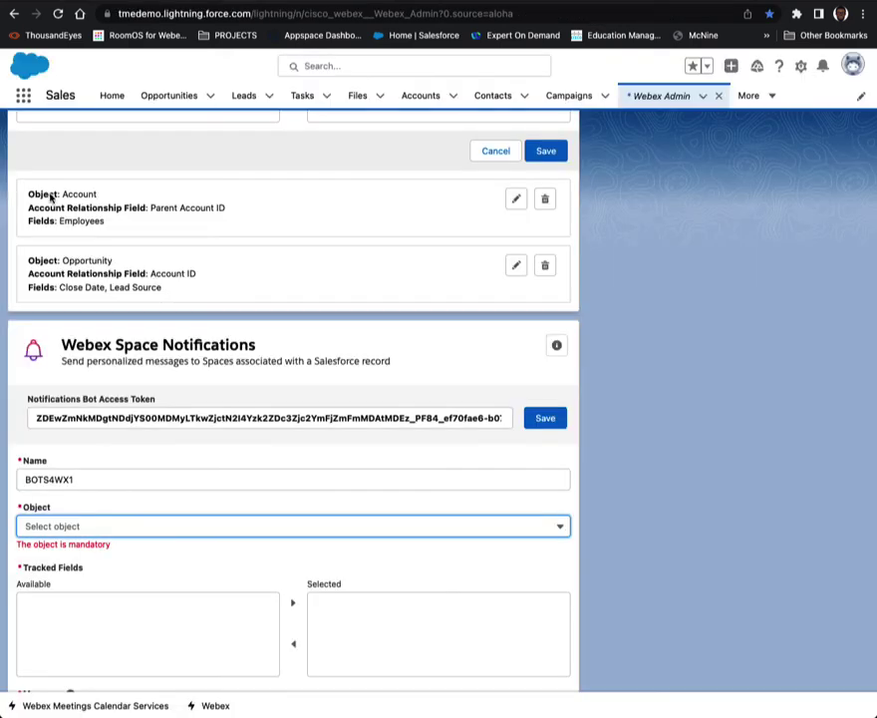
Choose Case as the notification's tracked object
click(49, 525)
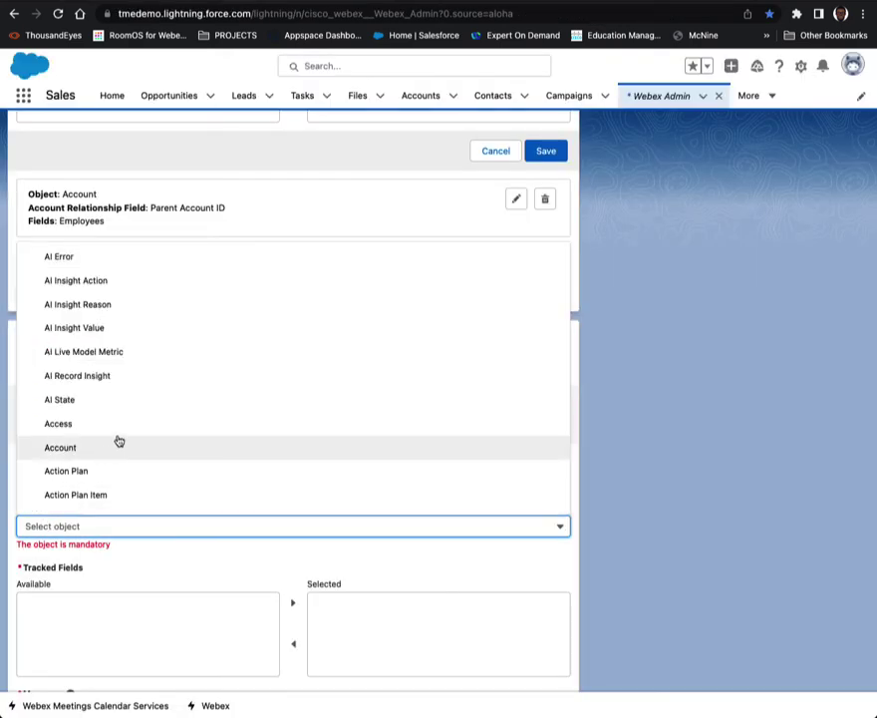
scroll(118, 439, down, 5)
scroll(118, 439, down, 5)
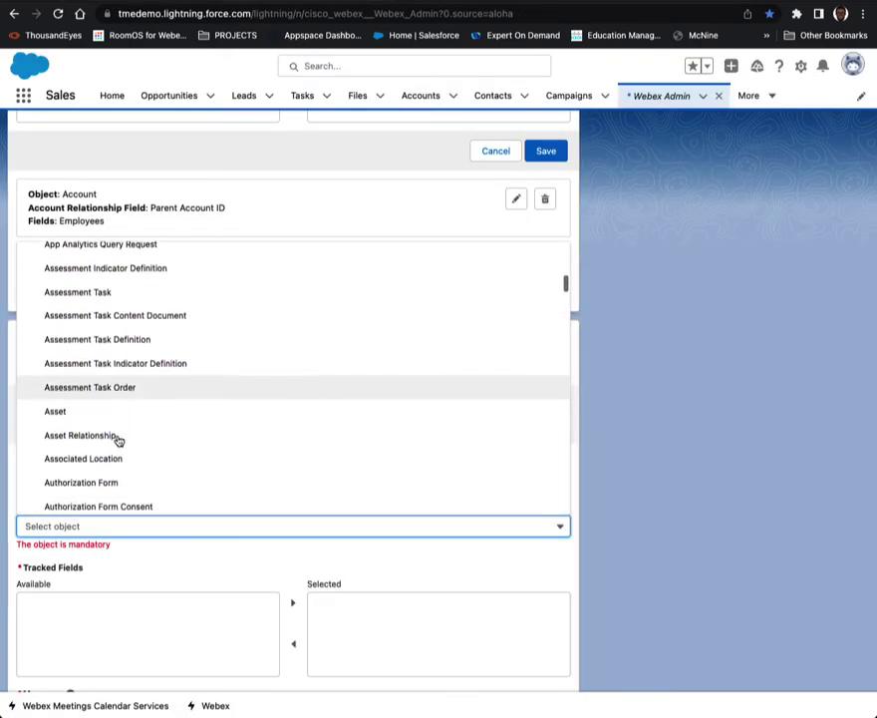
scroll(108, 418, down, 1)
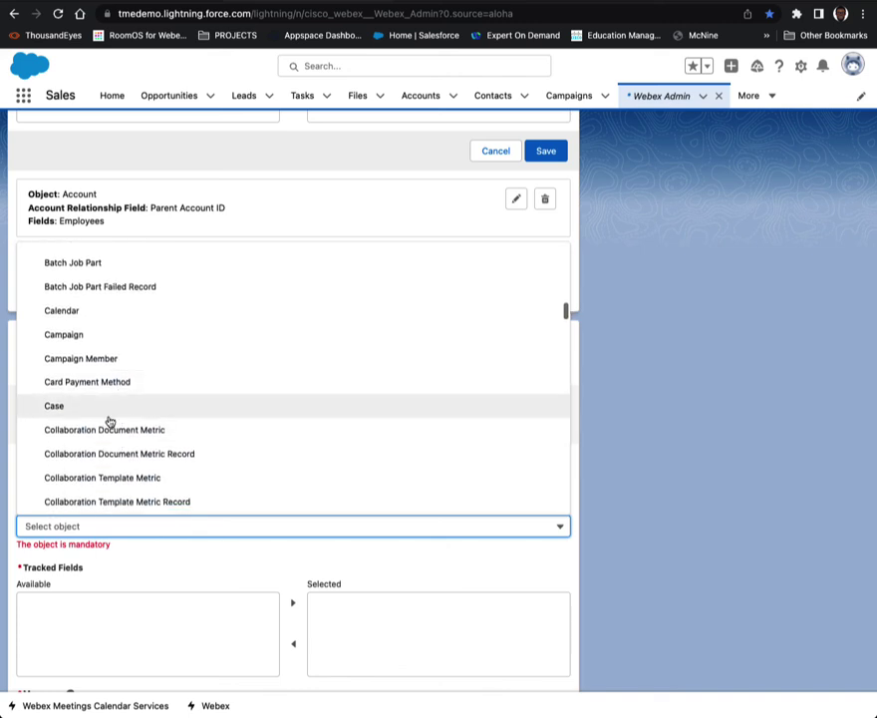
click(94, 408)
Move the Status field from Available into the selected tracked fields
scroll(122, 560, down, 3)
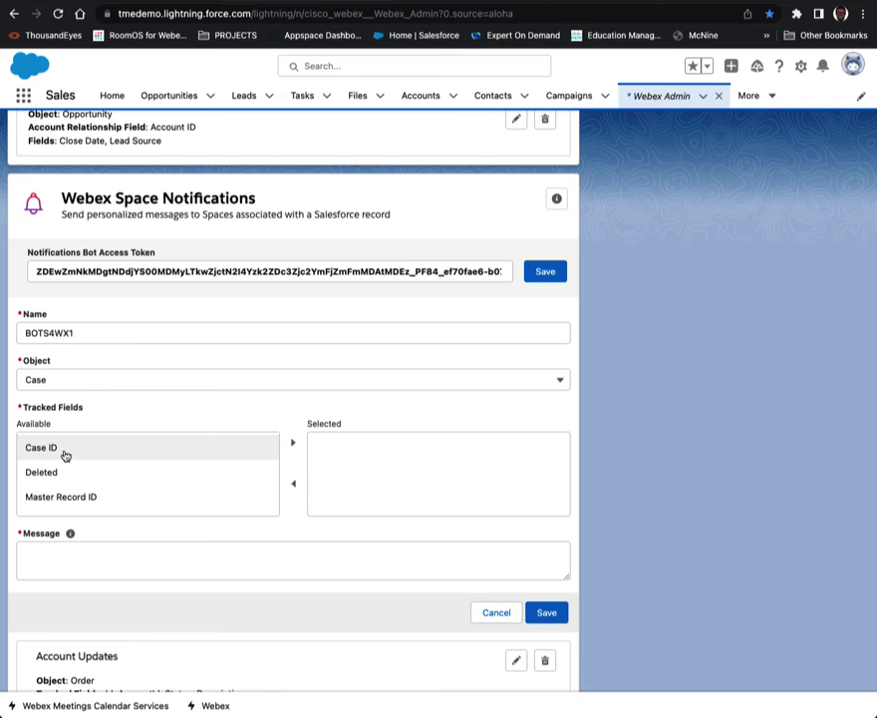
scroll(65, 455, down, 5)
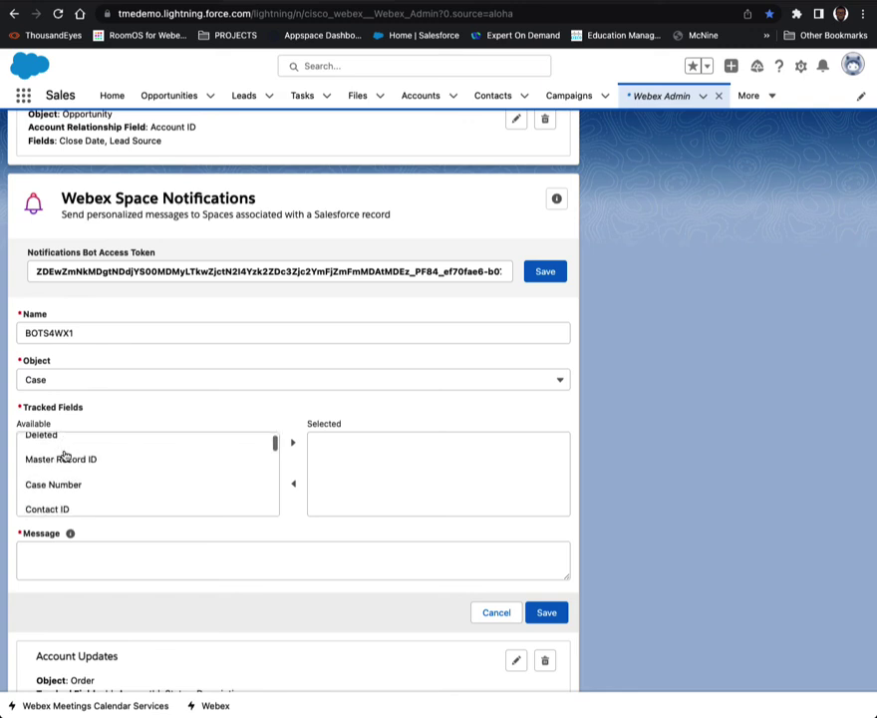
scroll(65, 455, down, 5)
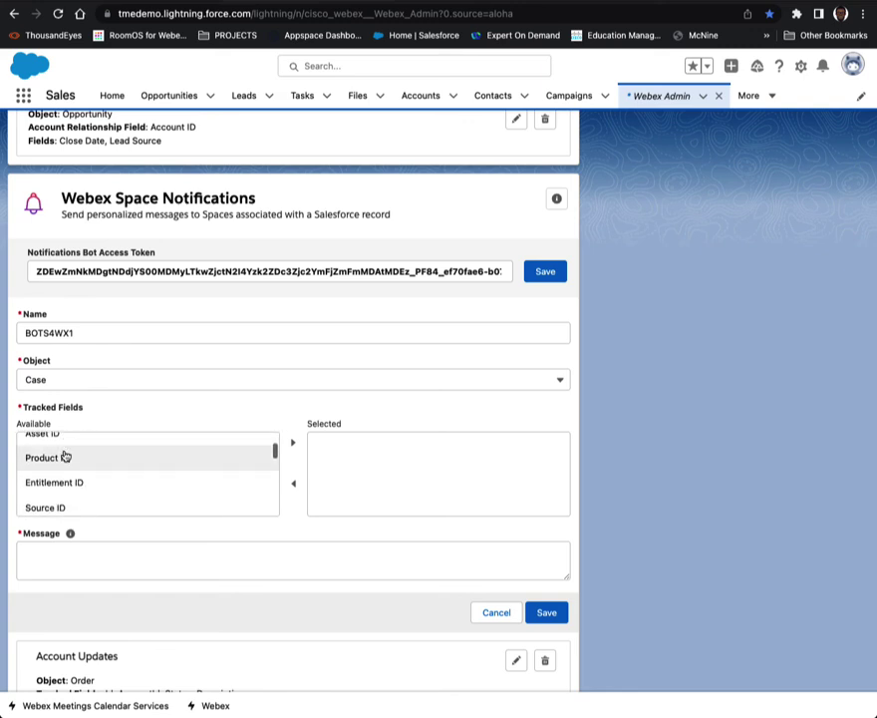
scroll(64, 455, down, 5)
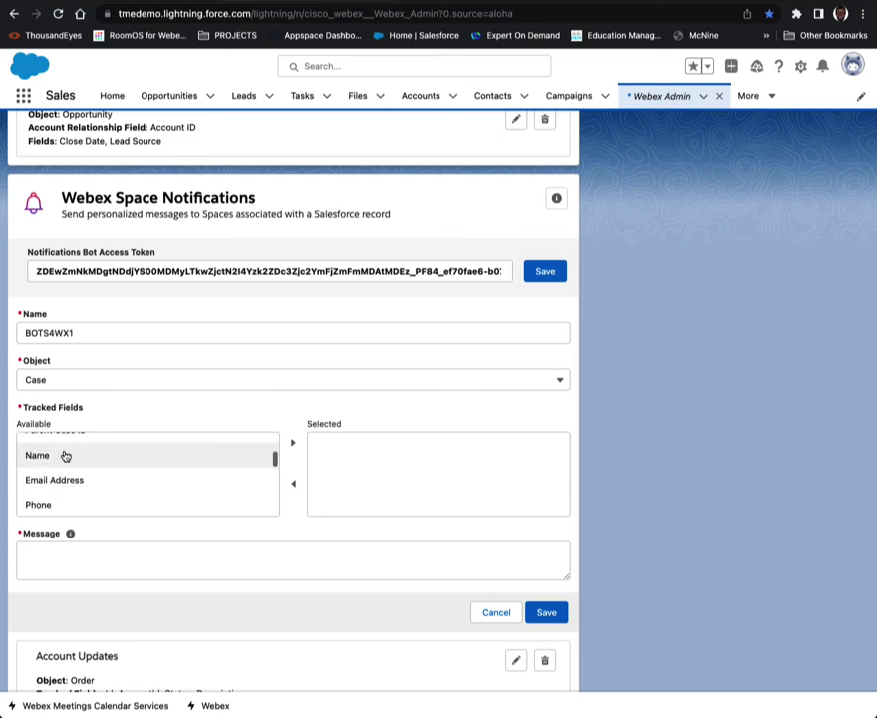
scroll(65, 454, down, 2)
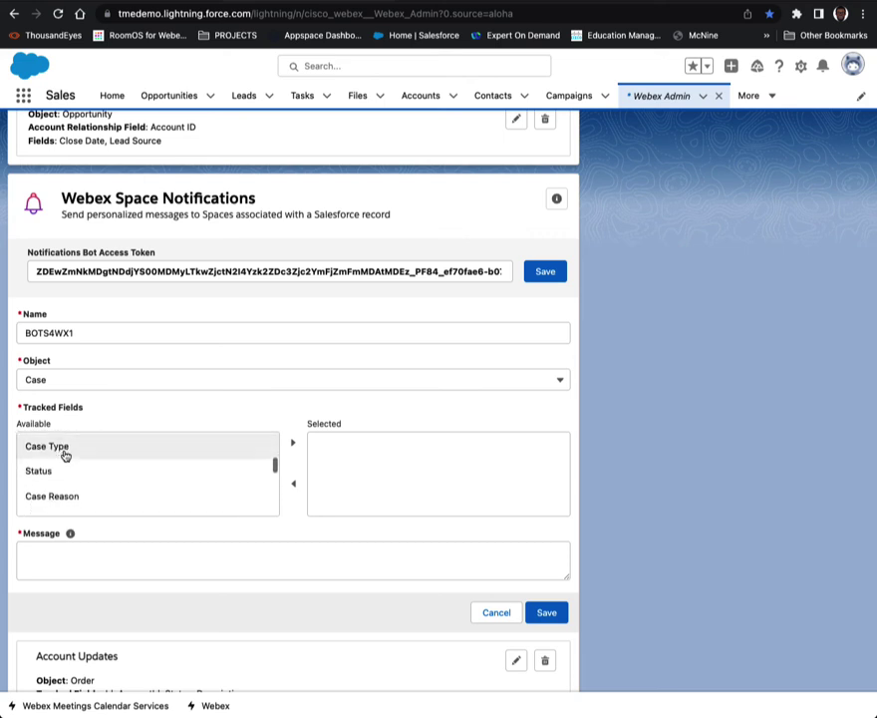
click(40, 482)
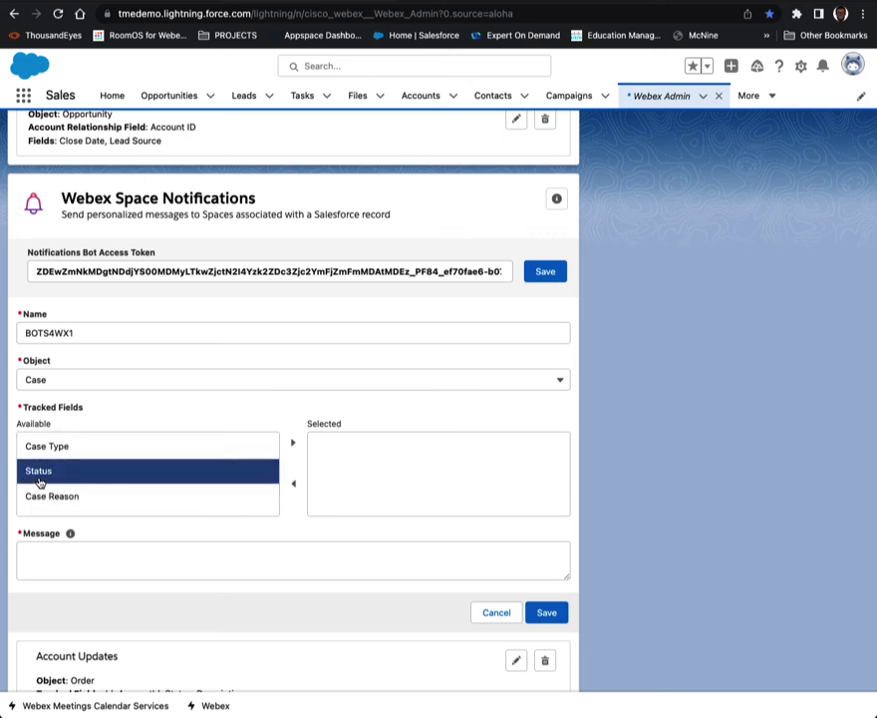
click(292, 442)
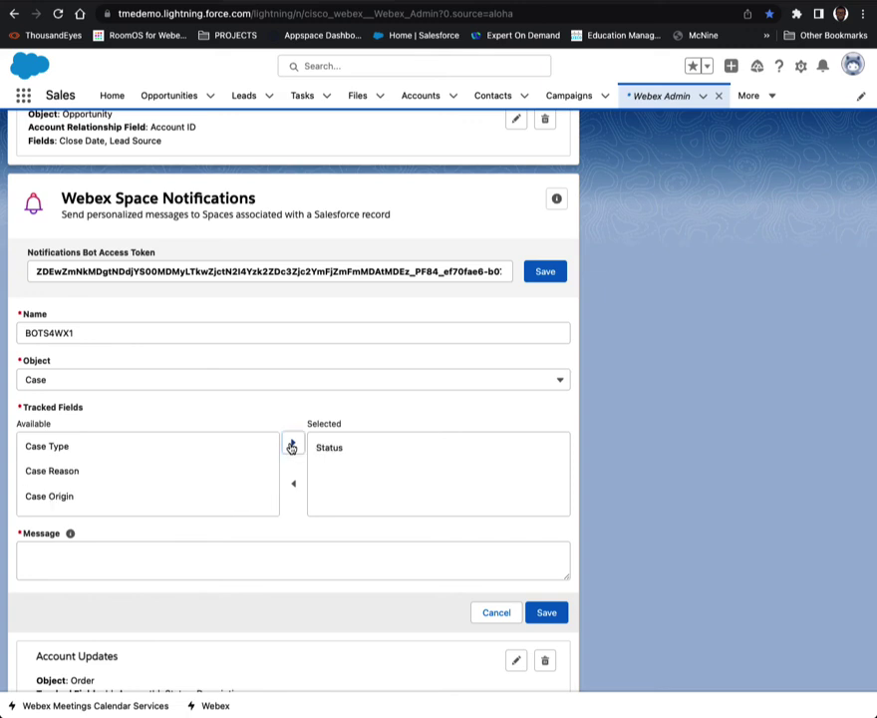
click(104, 564)
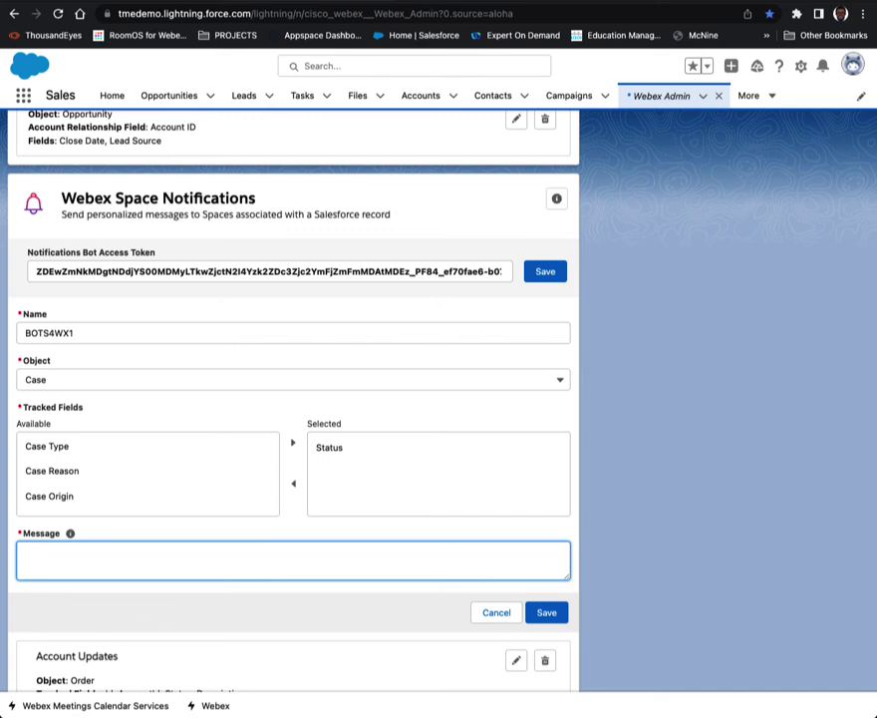
Go back to the BOTS4WX1 bot tab and locate its Bot access token
key(ctrl+Tab)
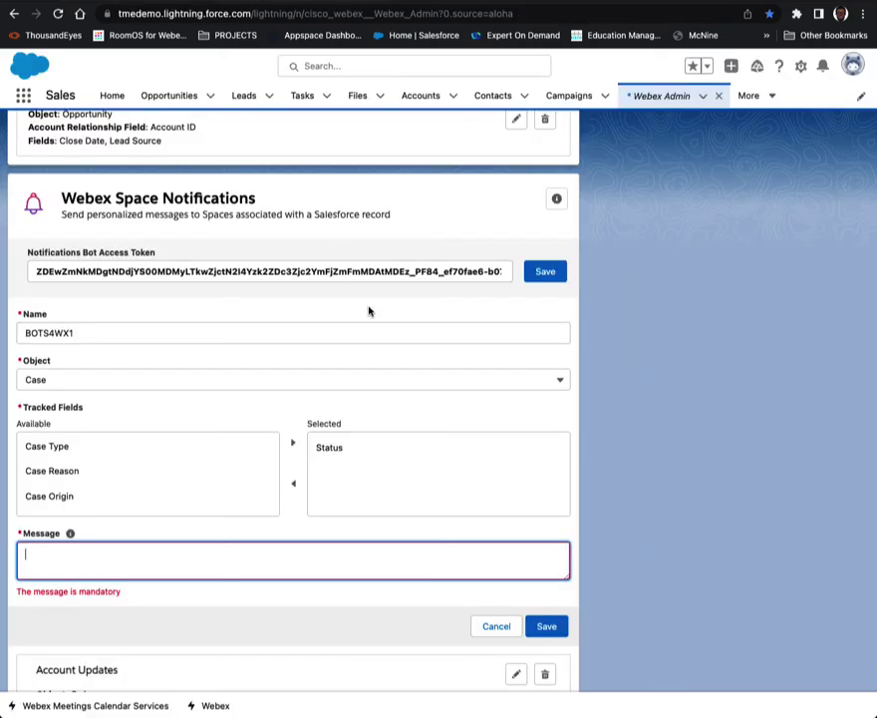
scroll(369, 312, up, 1)
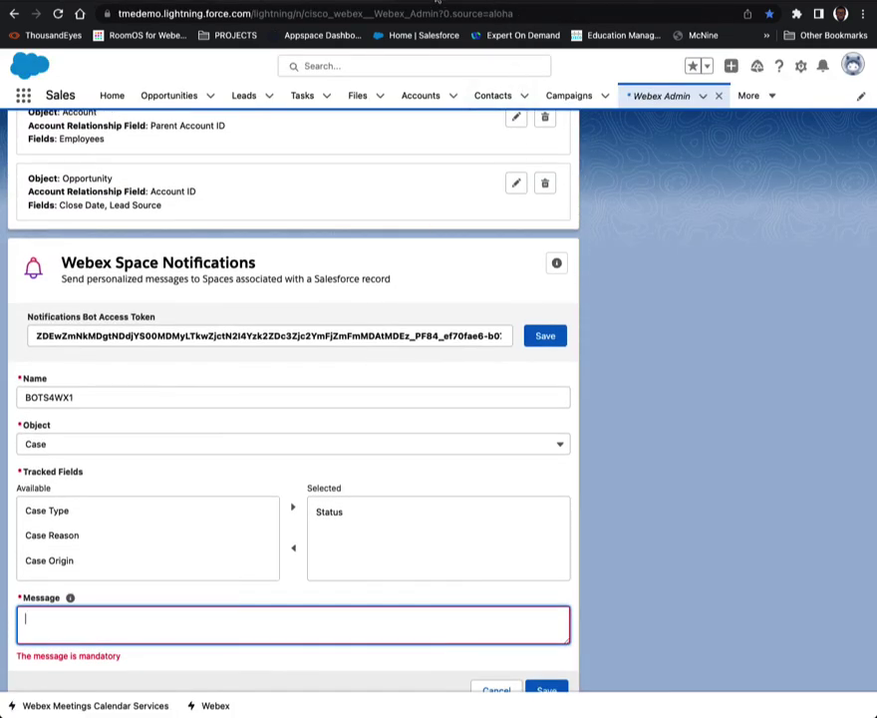
click(437, 2)
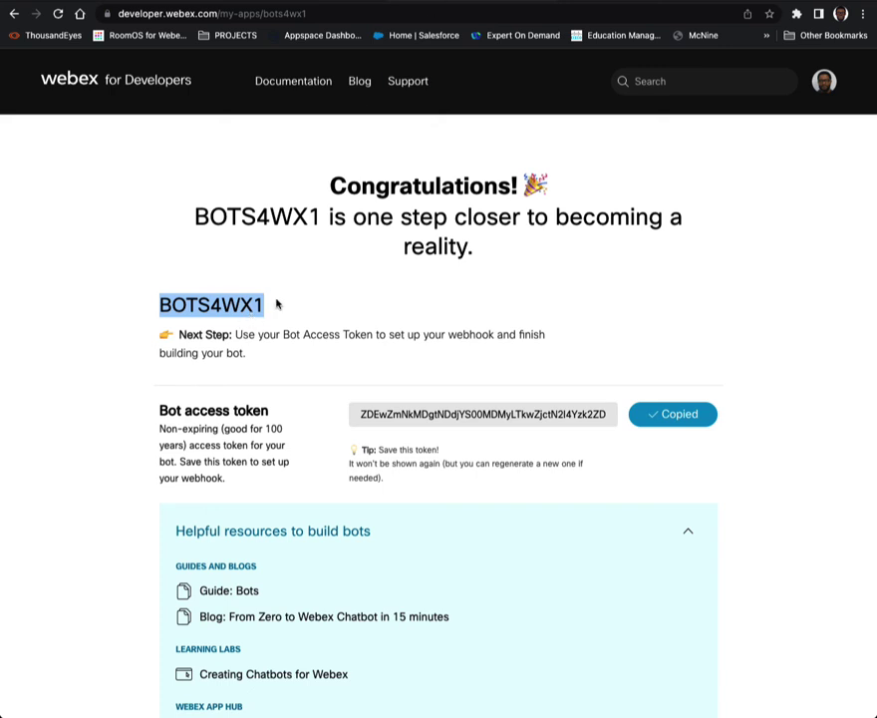
scroll(356, 267, down, 2)
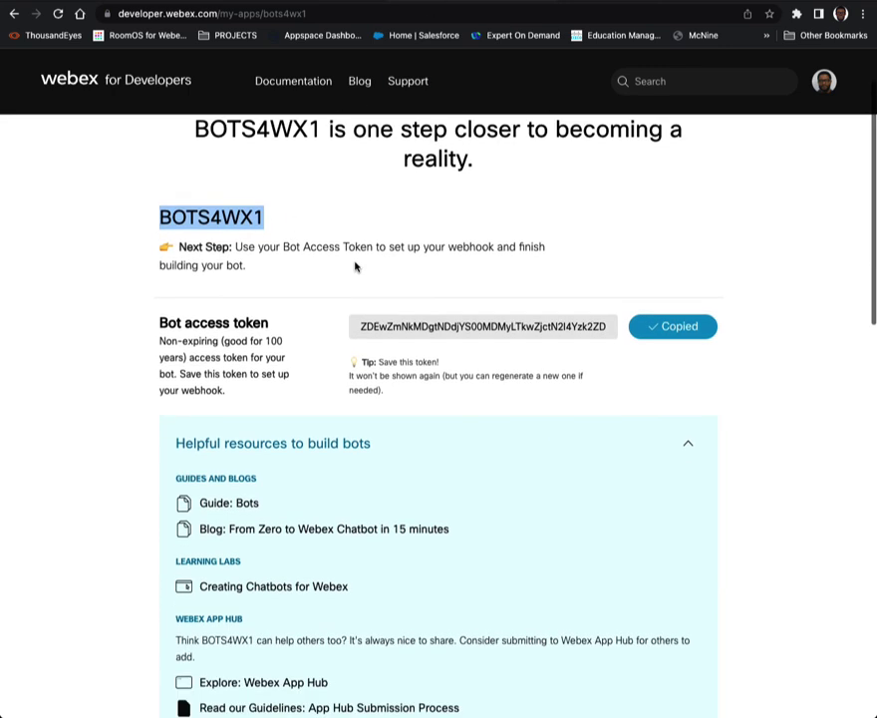
scroll(356, 267, up, 2)
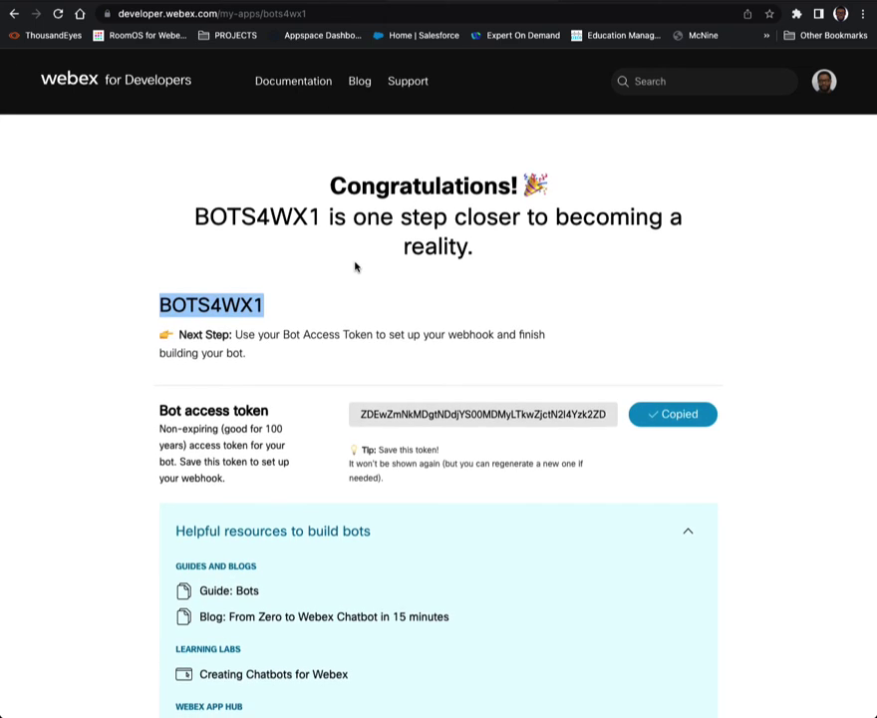